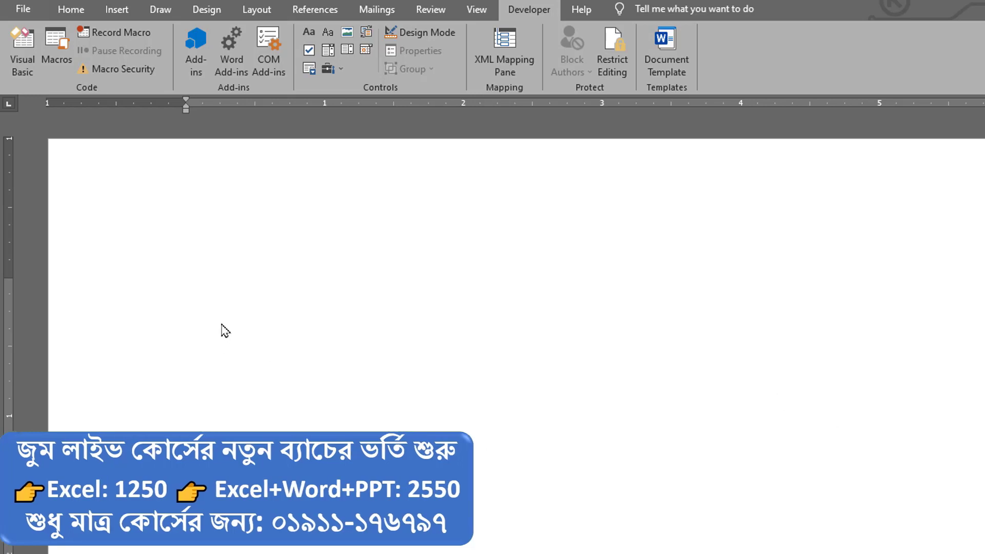
# - Insert a table with 10 columns and 8 rows
pyautogui.click(72, 9)
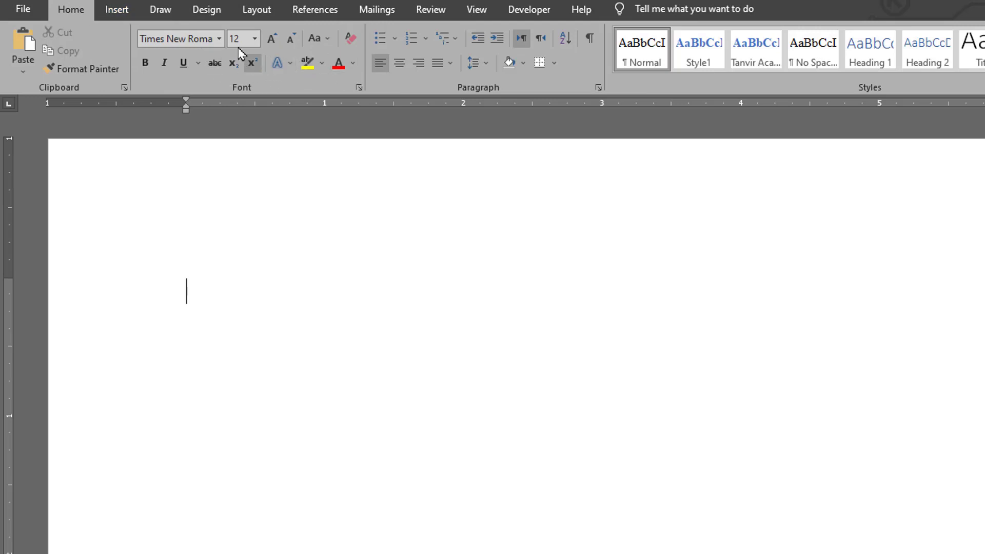
pyautogui.click(113, 9)
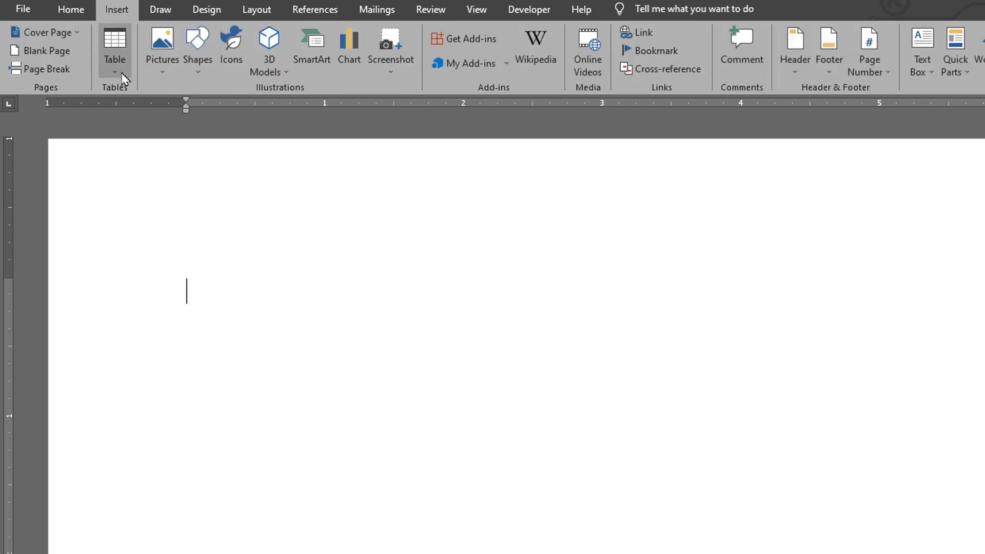
pyautogui.click(115, 51)
pyautogui.click(237, 215)
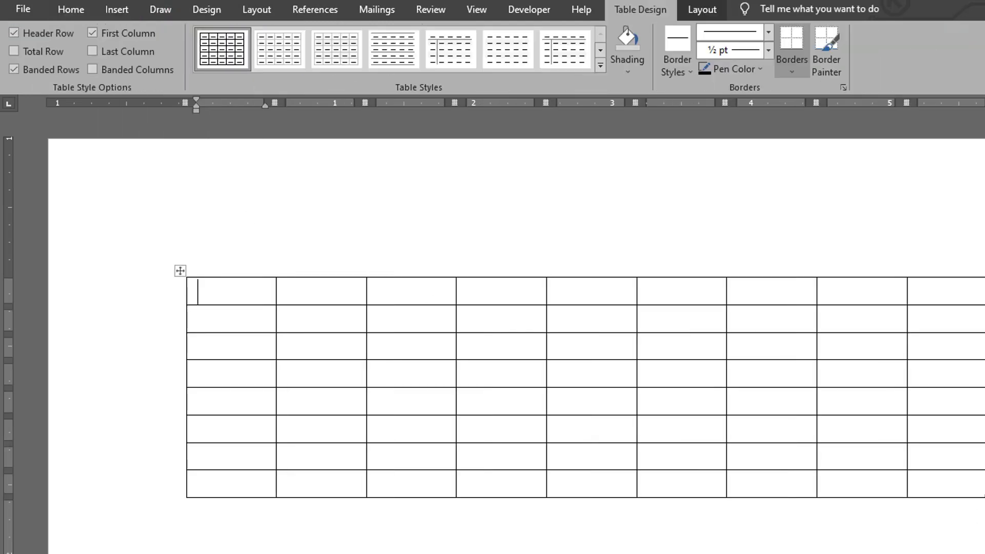
# - Merge the bottom row's first nine cells and enter 10000 in its last cell
pyautogui.moveTo(232, 476)
pyautogui.mouseDown()
pyautogui.moveTo(633, 457)
pyautogui.moveTo(882, 524)
pyautogui.moveTo(769, 474)
pyautogui.mouseUp()
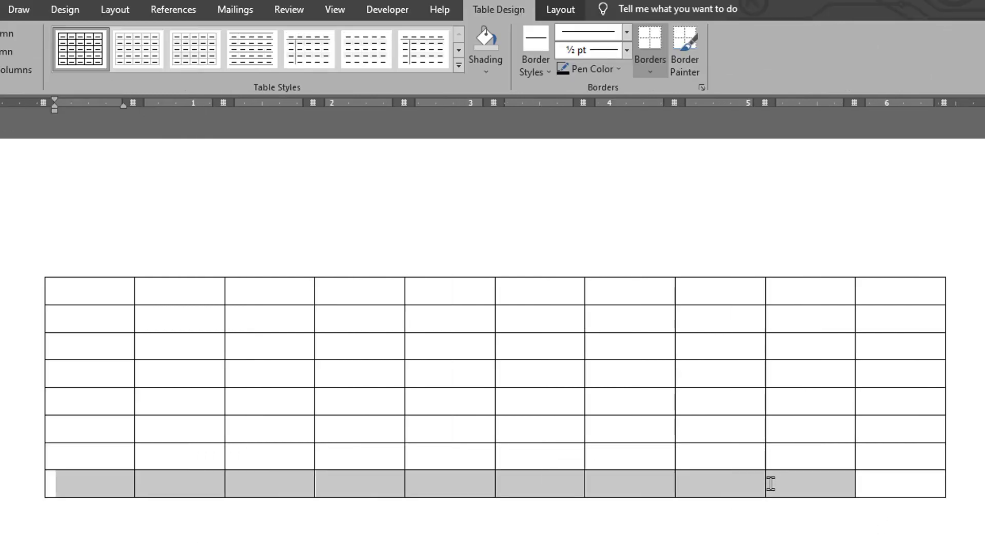
pyautogui.click(560, 10)
pyautogui.click(280, 56)
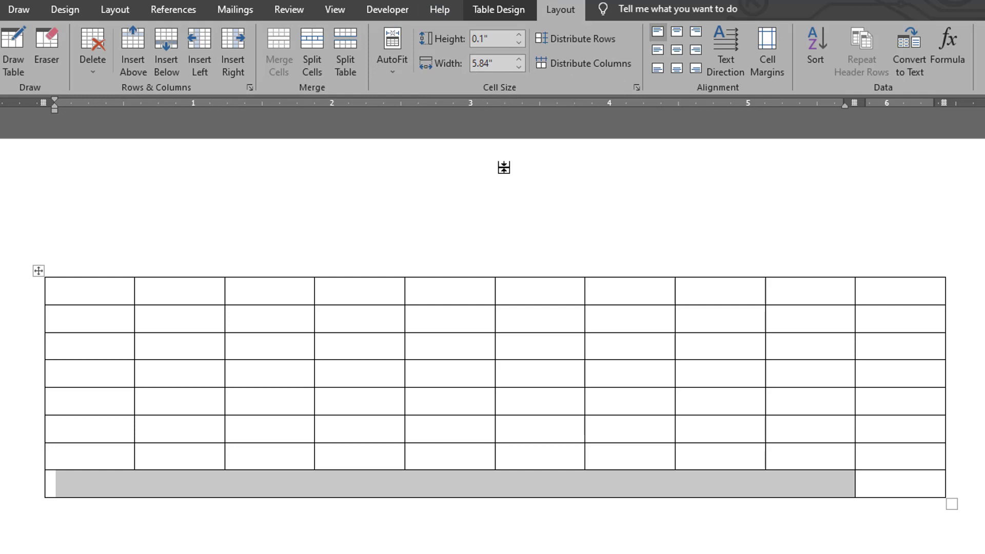
pyautogui.click(910, 487)
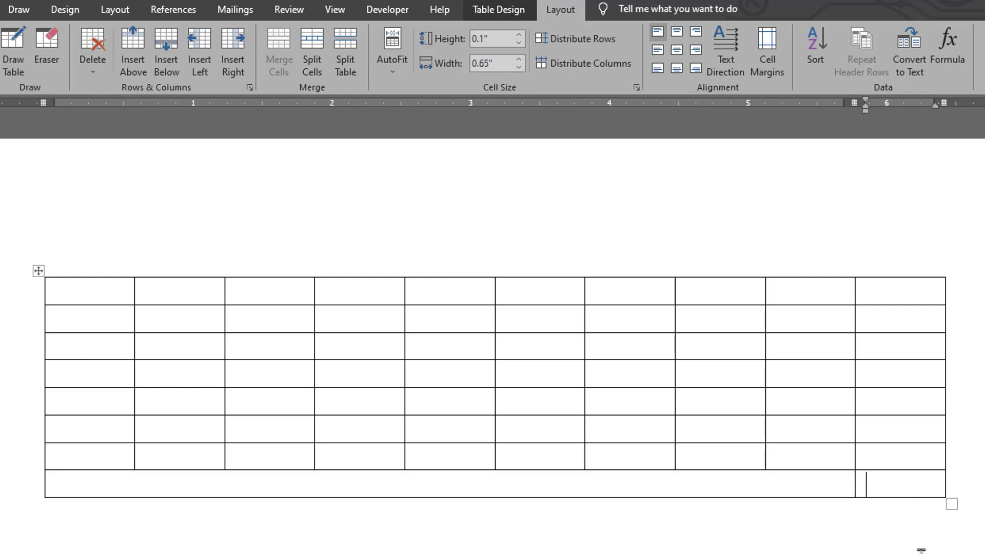
pyautogui.write('100000')
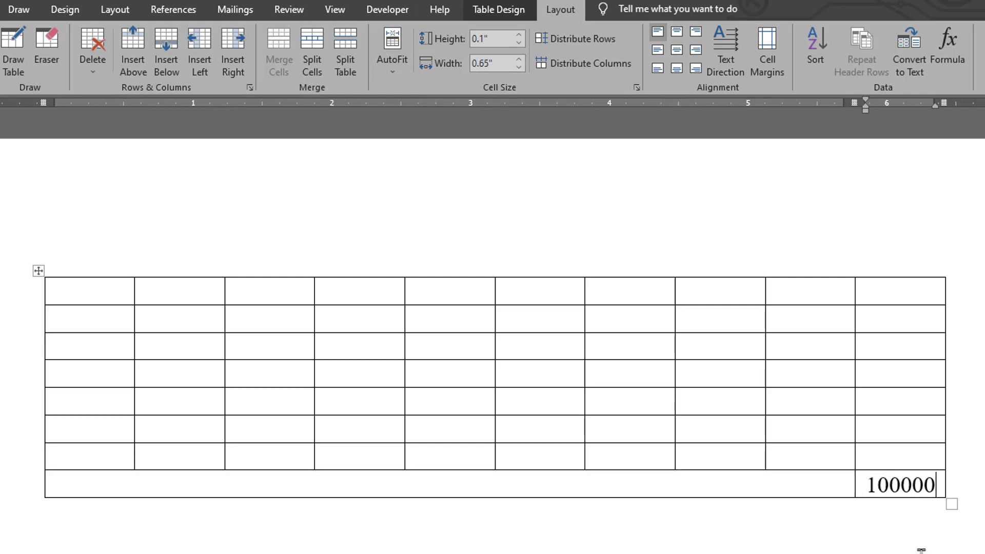
pyautogui.press('BackSpace')
# - Type 'In Word:' on the empty line below the table
pyautogui.click(263, 541)
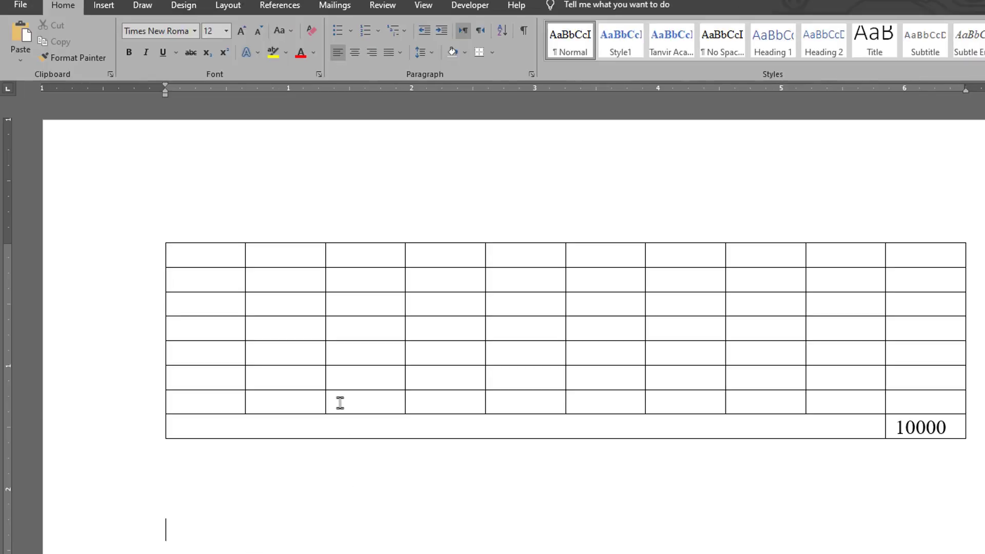
pyautogui.scroll(-2, 340, 403)
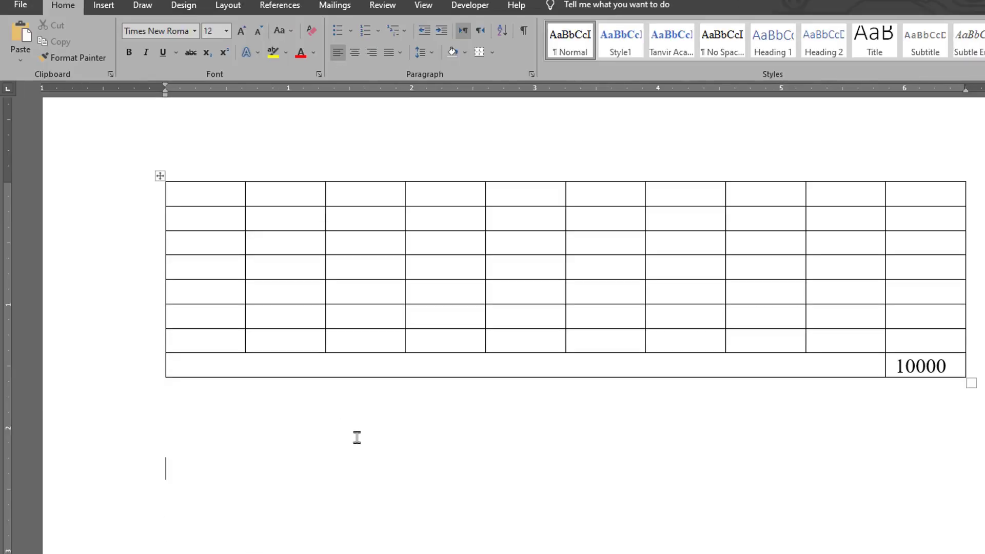
pyautogui.write('Im')
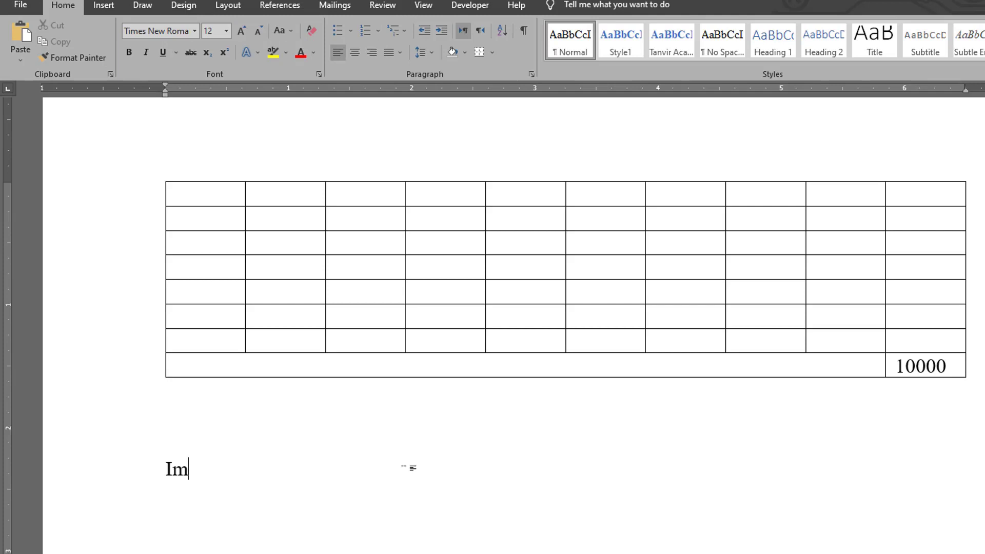
pyautogui.press('BackSpace')
pyautogui.write('n Word')
pyautogui.write(':')
# - Follow 'In Word:' with the amount 10000 instead of written-out words
pyautogui.write('e')
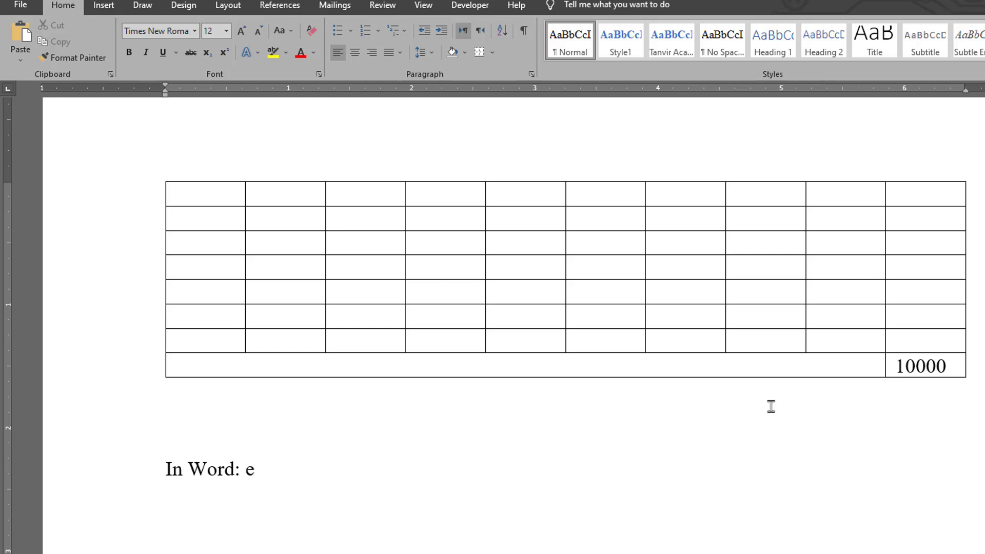
pyautogui.press('BackSpace')
pyautogui.write('Ten Thousand Only')
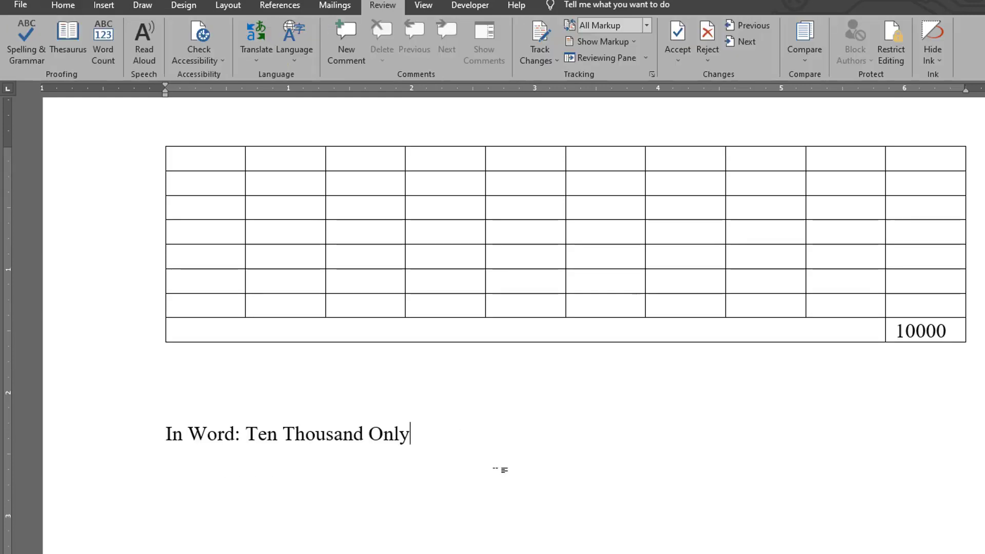
pyautogui.hotkey('ctrl', 'shift', 'Left')
pyautogui.hotkey('ctrl', 'shift', 'Left')
pyautogui.hotkey('ctrl', 'shift', 'Left')
pyautogui.press('BackSpace')
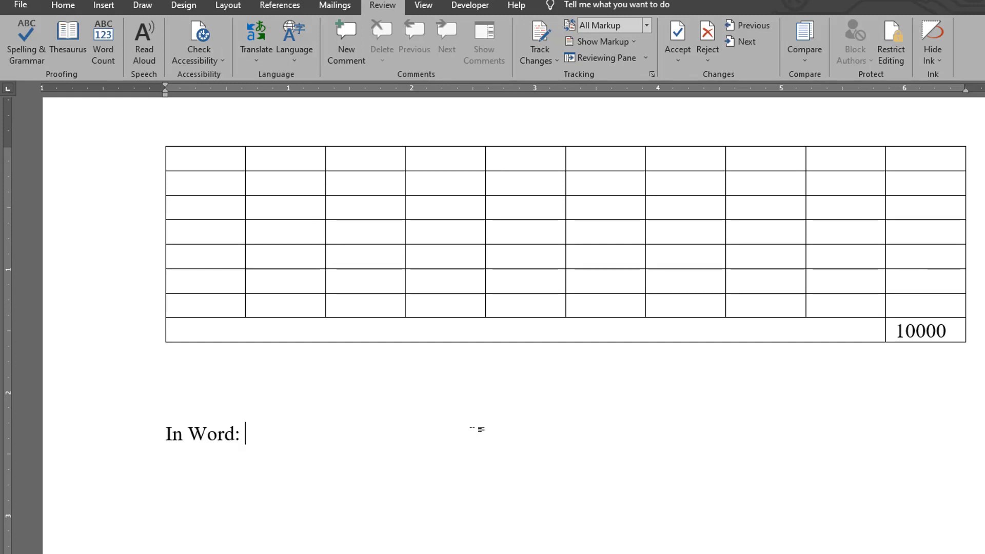
pyautogui.write('1000')
pyautogui.write('0')
# - Convert 10000 into Taka words with the F9 macro shortcut
pyautogui.doubleClick(264, 434)
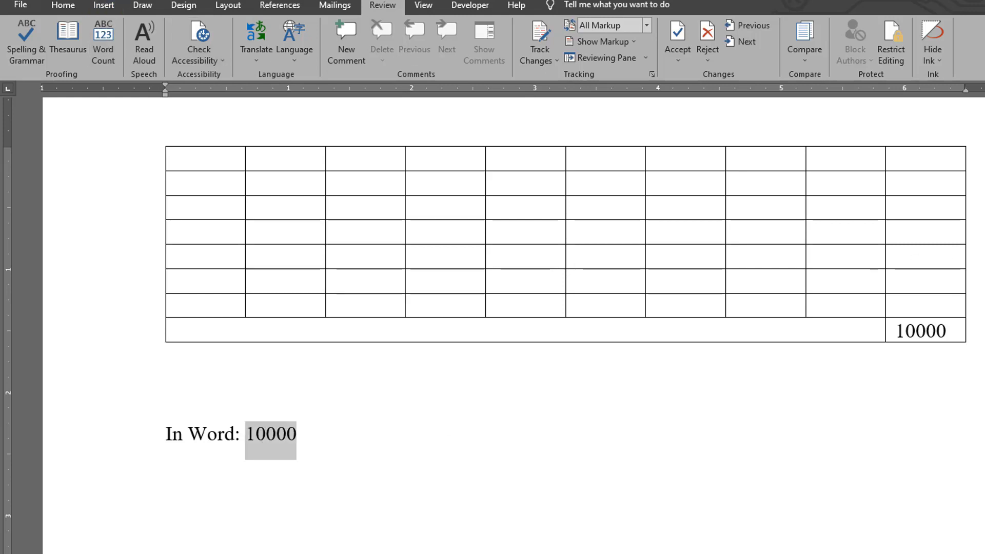
pyautogui.press('F9')
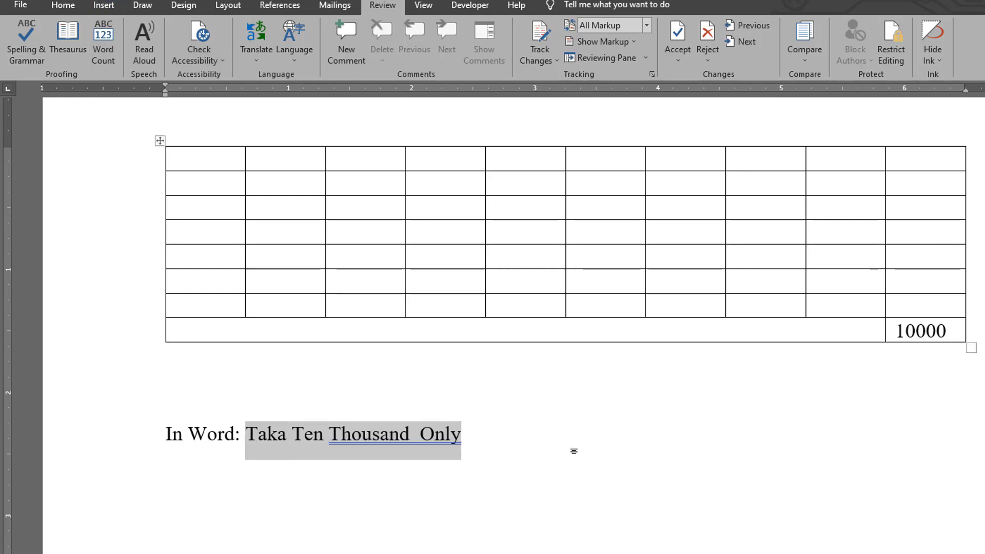
pyautogui.click(593, 446)
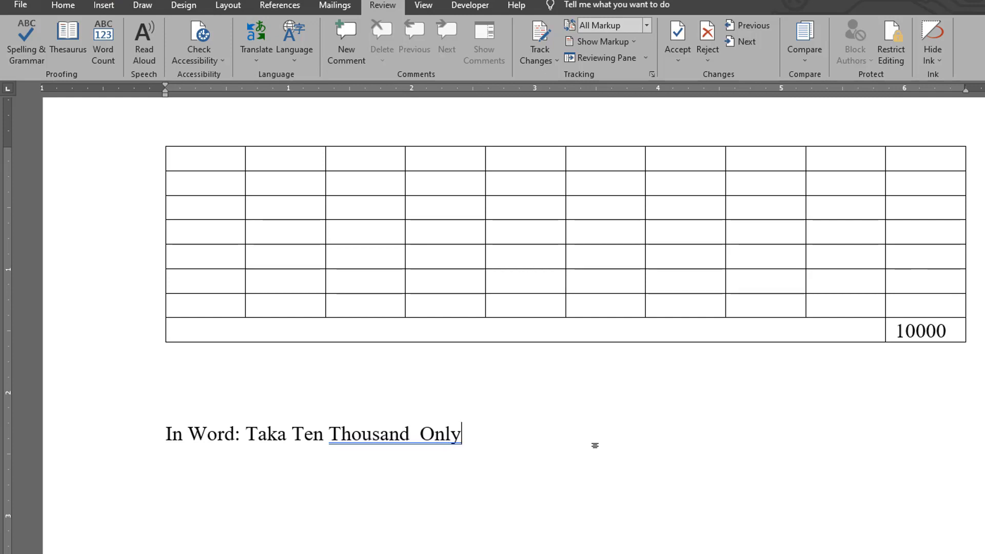
# - Replace the words with 10524 and convert it to 'Taka Ten Thousand Five Hundred and Twenty Four Only'
pyautogui.moveTo(518, 426); pyautogui.dragTo(259, 446)
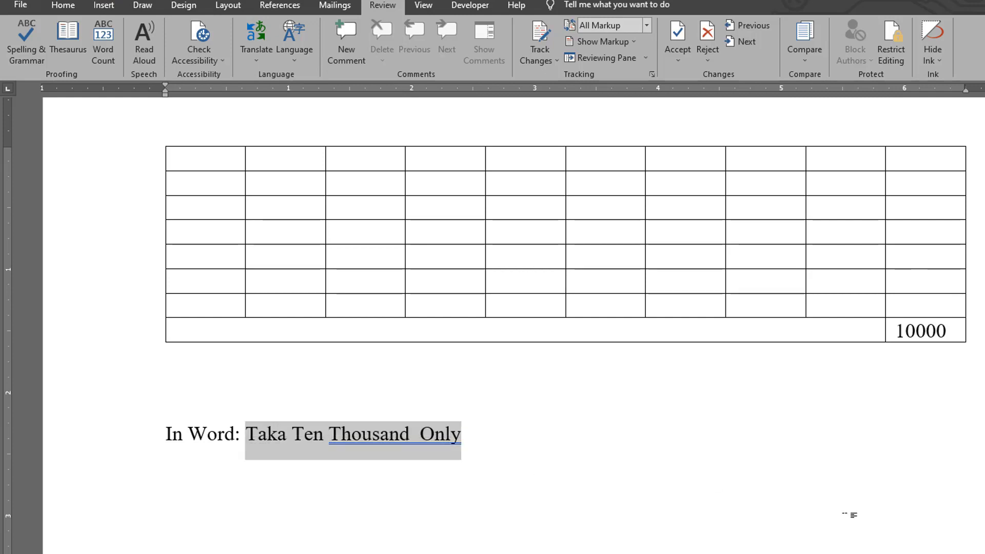
pyautogui.write('10524')
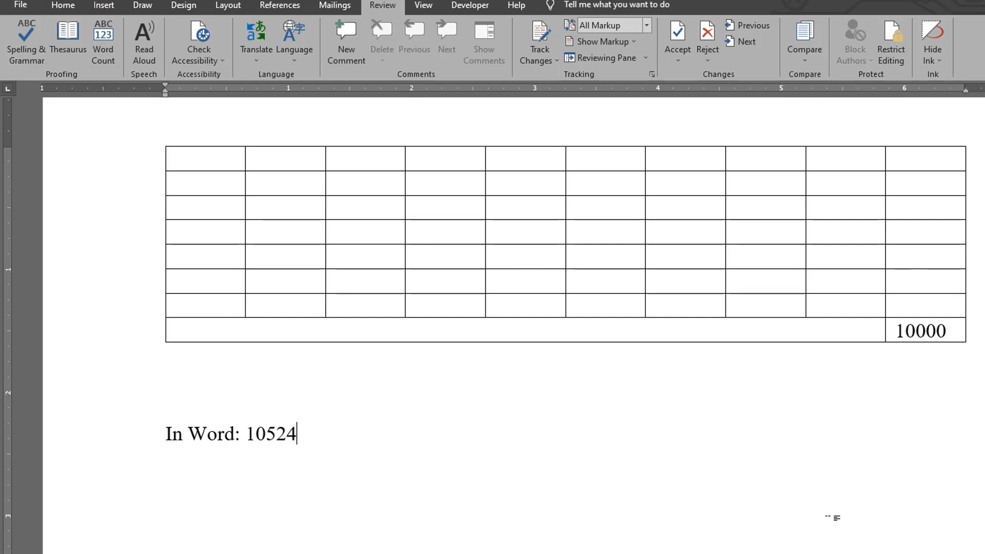
pyautogui.doubleClick(288, 434)
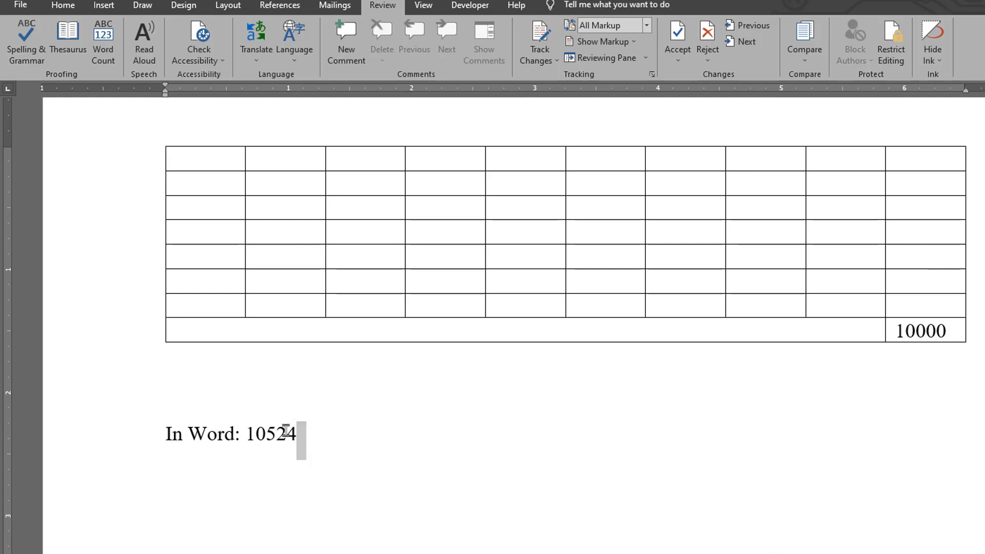
pyautogui.press('F9')
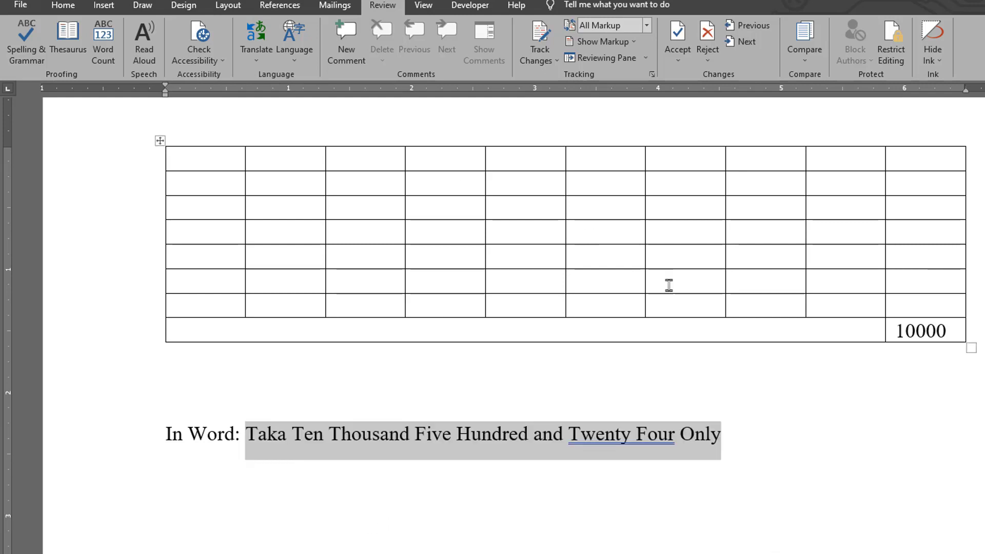
pyautogui.click(765, 441)
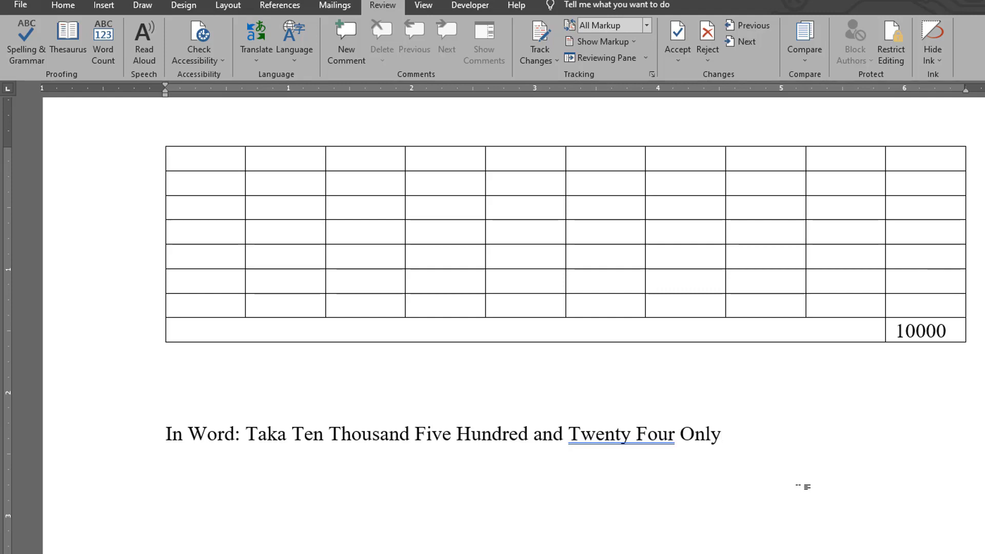
# - Accept the 'Twenty-Four' spelling suggestion for 'Twenty Four' in the amount line
pyautogui.rightClick(622, 440)
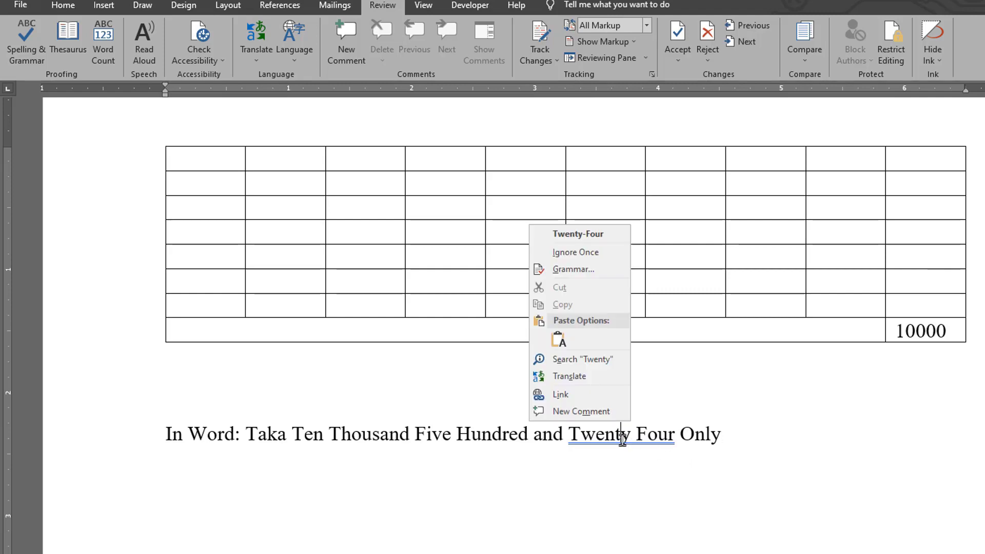
pyautogui.click(570, 232)
pyautogui.click(762, 436)
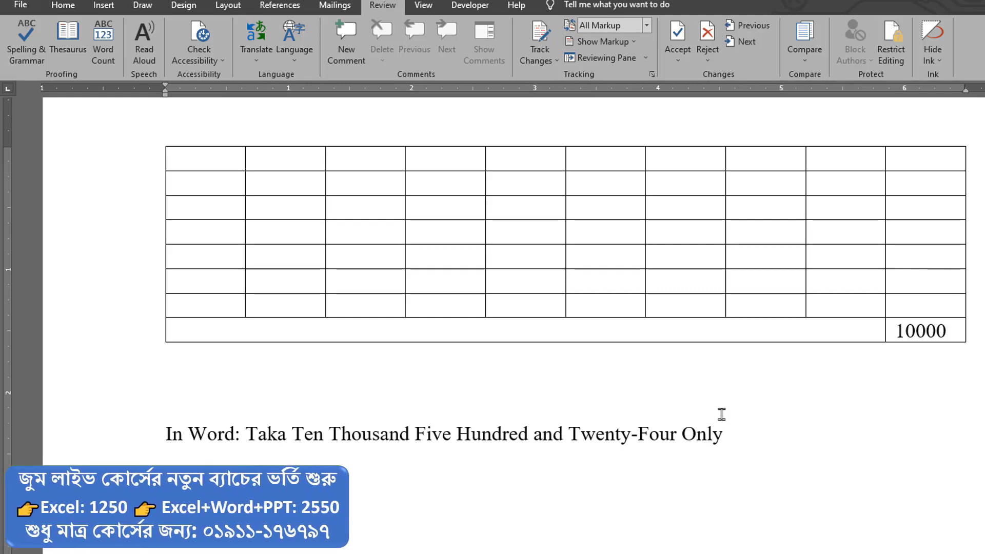
# - Delete the 'In Word:' amount line and switch to the Developer tab
pyautogui.moveTo(742, 436); pyautogui.dragTo(166, 455)
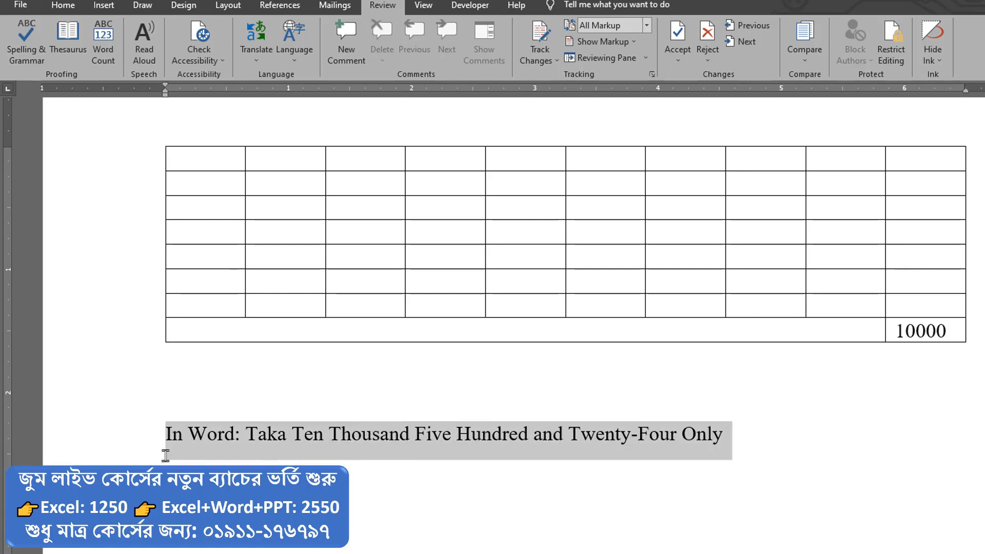
pyautogui.press('Delete')
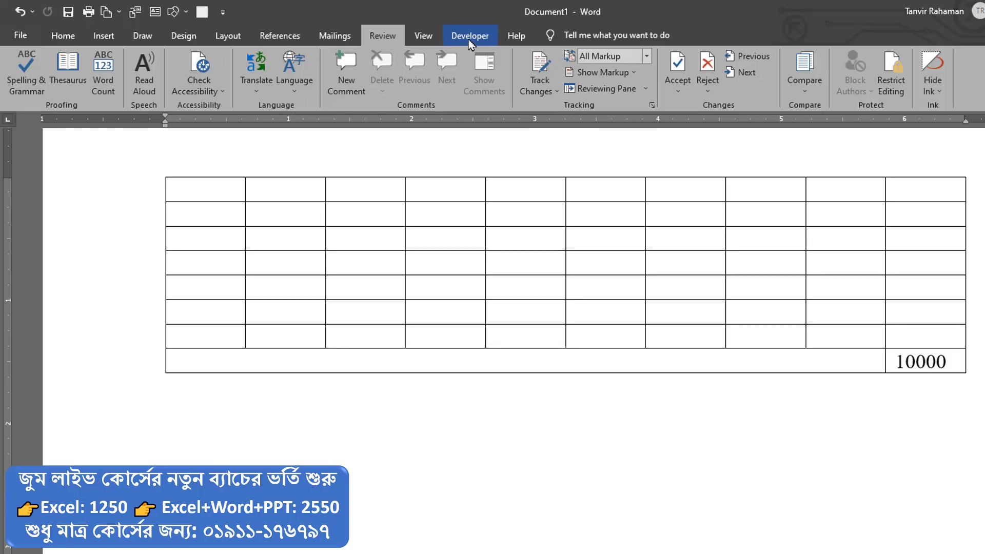
pyautogui.click(470, 36)
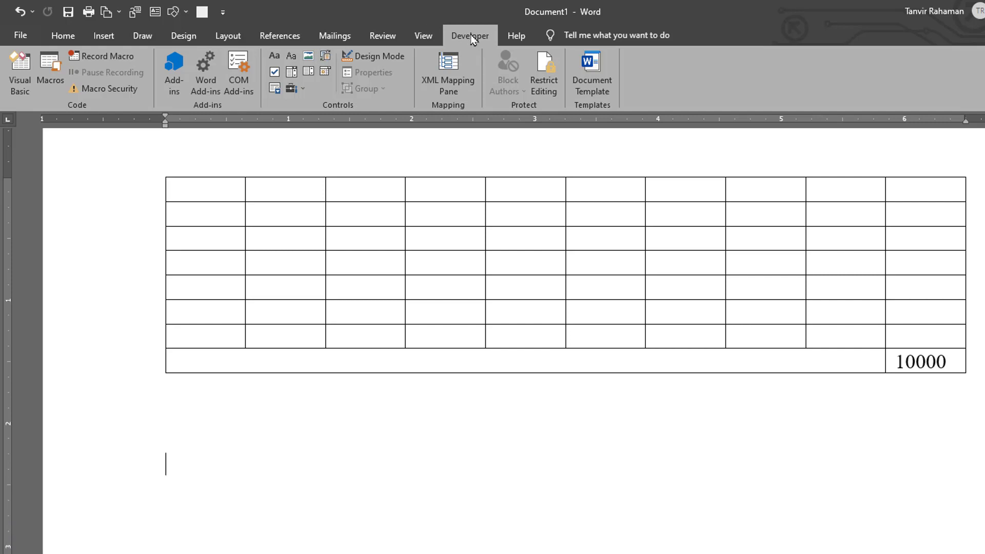
pyautogui.click(21, 35)
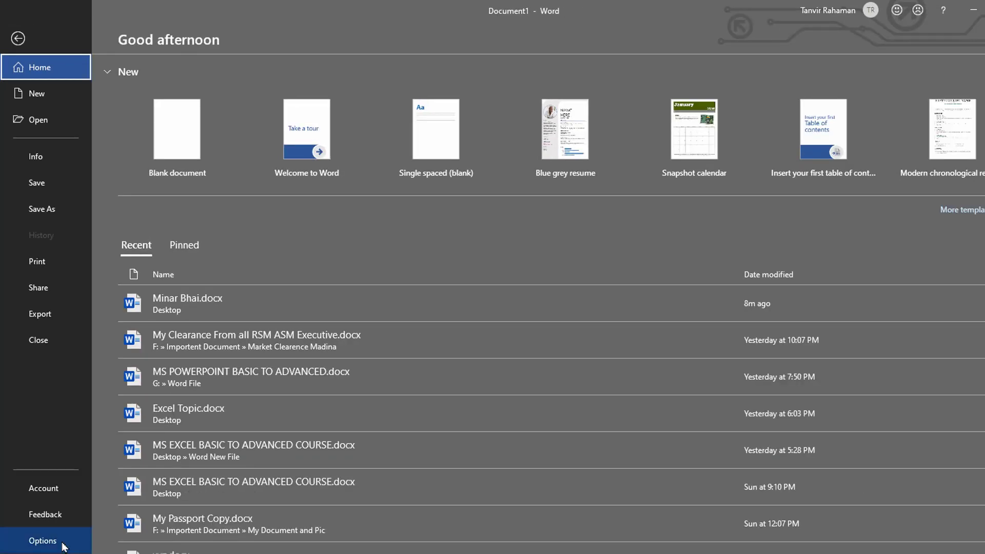
pyautogui.click(64, 541)
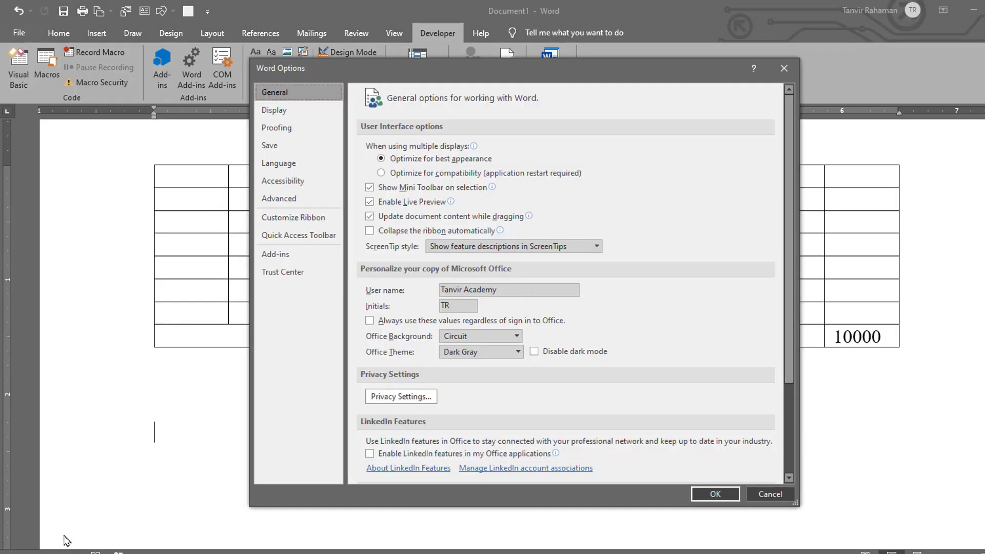
pyautogui.click(303, 224)
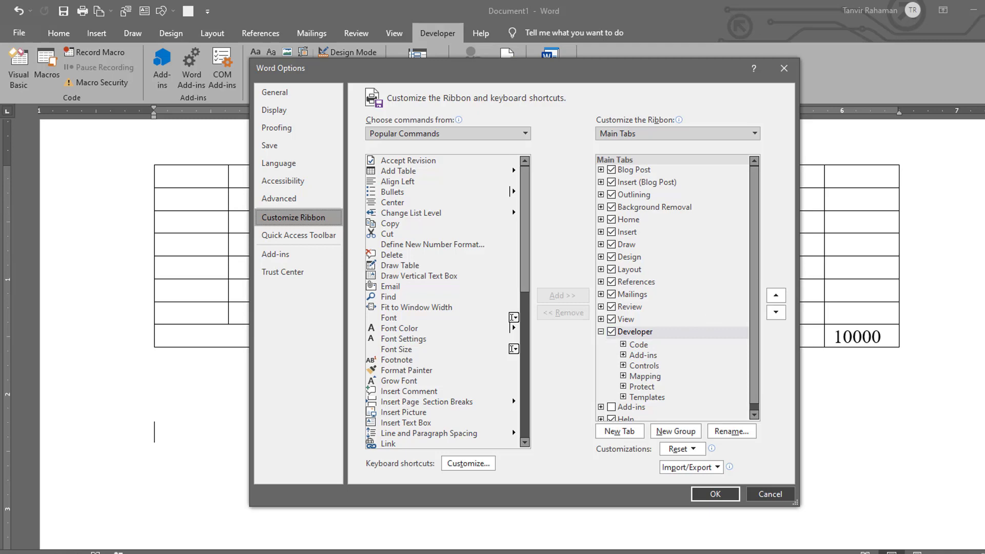
pyautogui.click(715, 494)
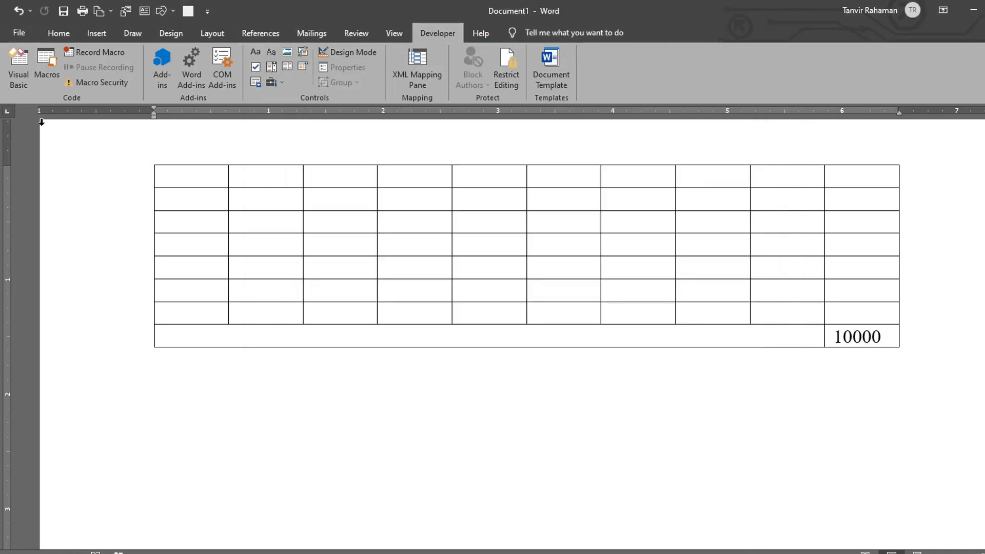
# - Open the Visual Basic editor and scroll to the top of Module4's code
pyautogui.click(18, 67)
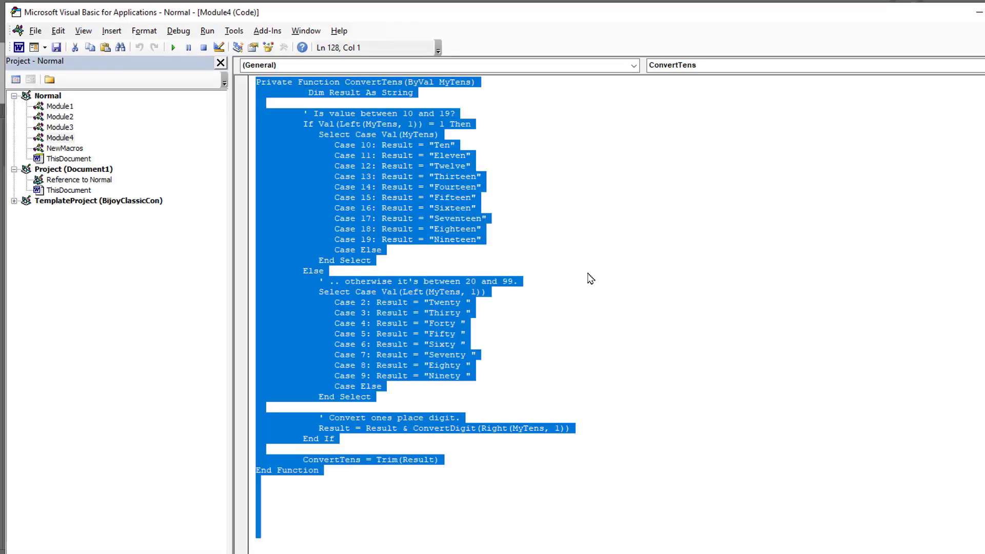
pyautogui.scroll(6, 534, 286)
pyautogui.scroll(3, 534, 285)
pyautogui.scroll(4, 534, 288)
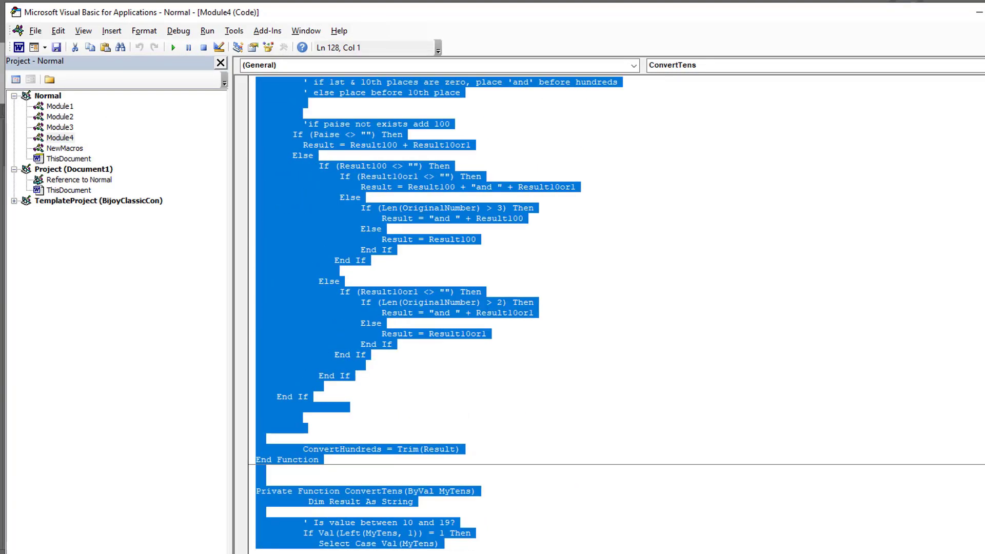
pyautogui.scroll(15, 738, 512)
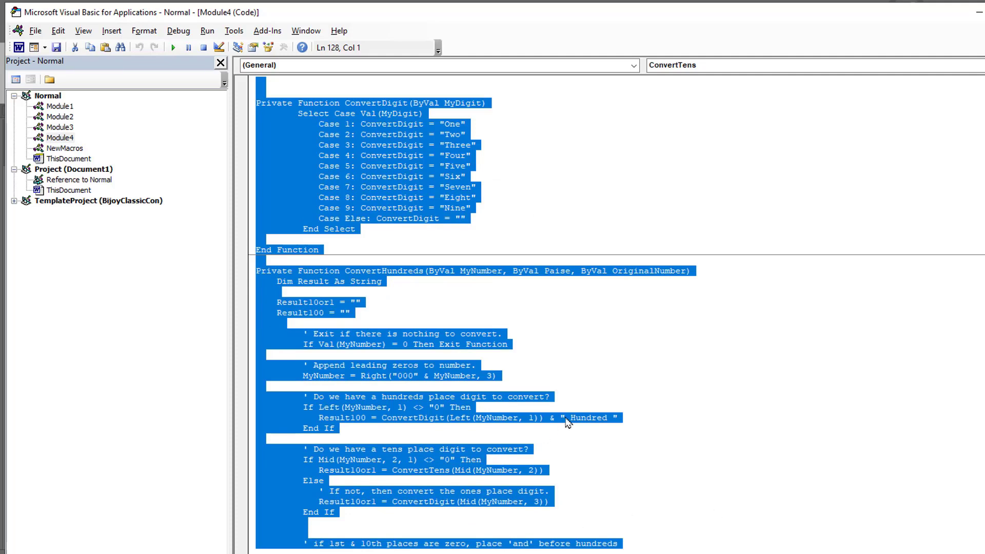
# - Select all the number-to-words conversion code, starting from the ConvertDigit function
pyautogui.click(569, 365)
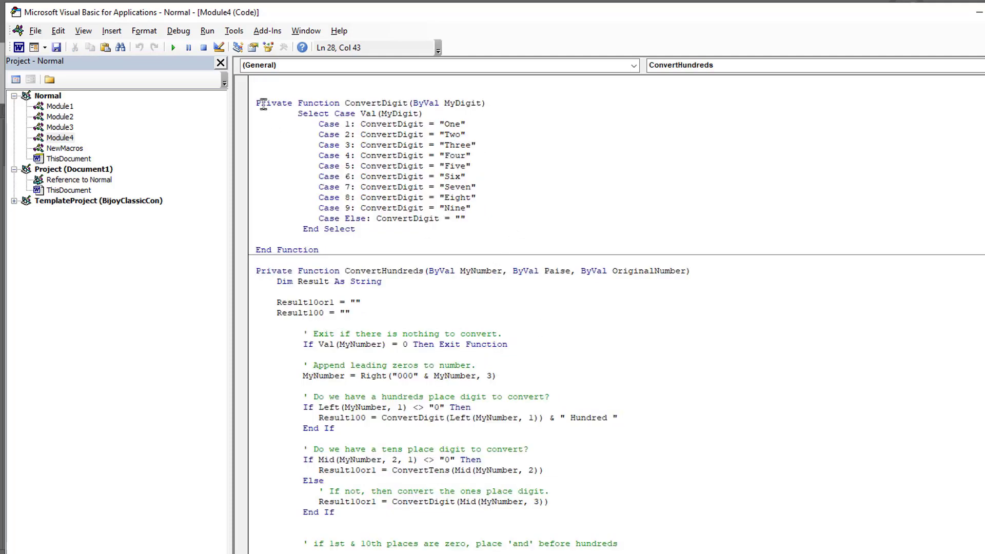
pyautogui.moveTo(256, 103); pyautogui.dragTo(391, 103)
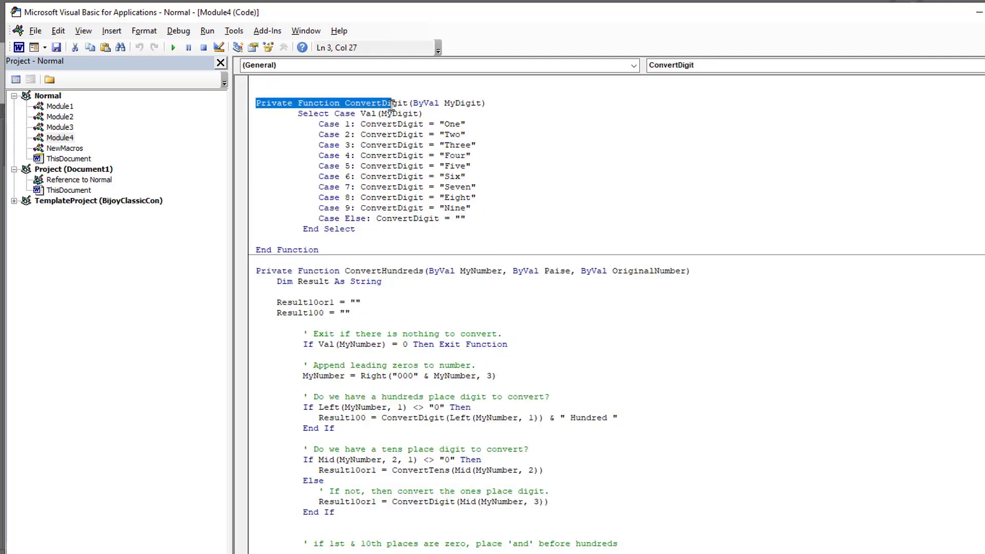
pyautogui.click(285, 124)
pyautogui.moveTo(256, 103)
pyautogui.mouseDown()
pyautogui.moveTo(386, 104)
pyautogui.moveTo(481, 543)
pyautogui.moveTo(529, 464)
pyautogui.mouseUp()
pyautogui.click(495, 459)
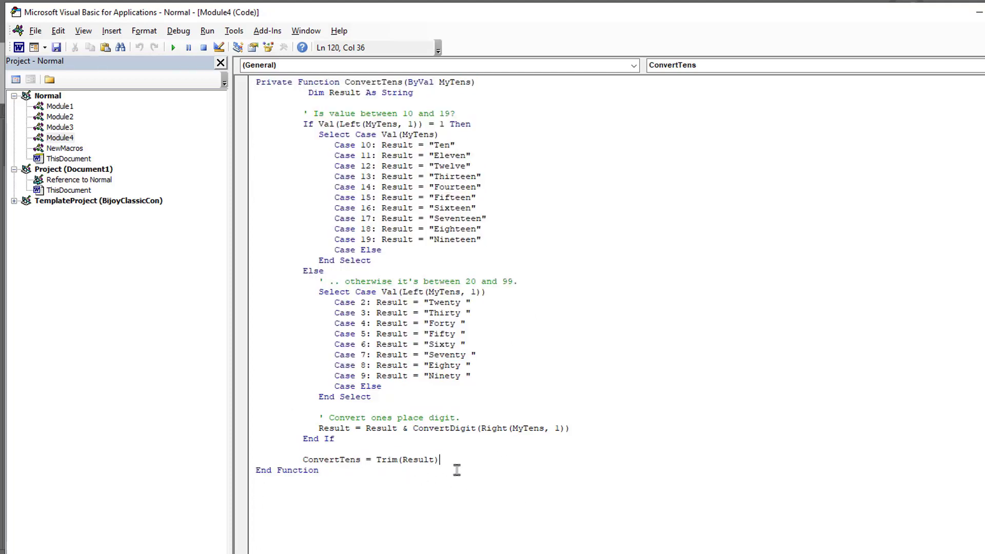
pyautogui.click(363, 471)
pyautogui.scroll(10, 363, 472)
pyautogui.moveTo(256, 94)
pyautogui.mouseDown()
pyautogui.moveTo(439, 520)
pyautogui.moveTo(439, 491)
pyautogui.mouseUp()
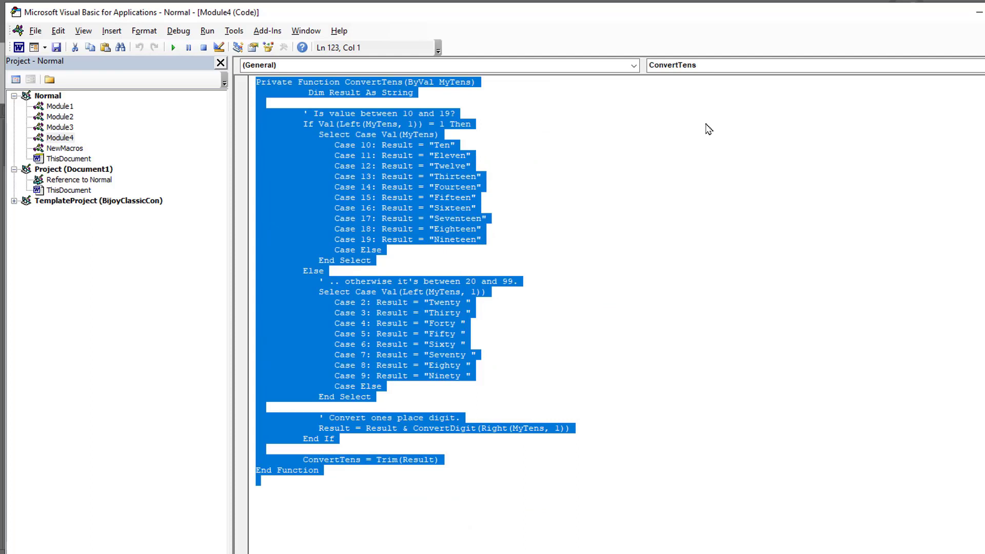
# - Add an empty Module5 to the Normal project and return to the Word document
pyautogui.click(114, 38)
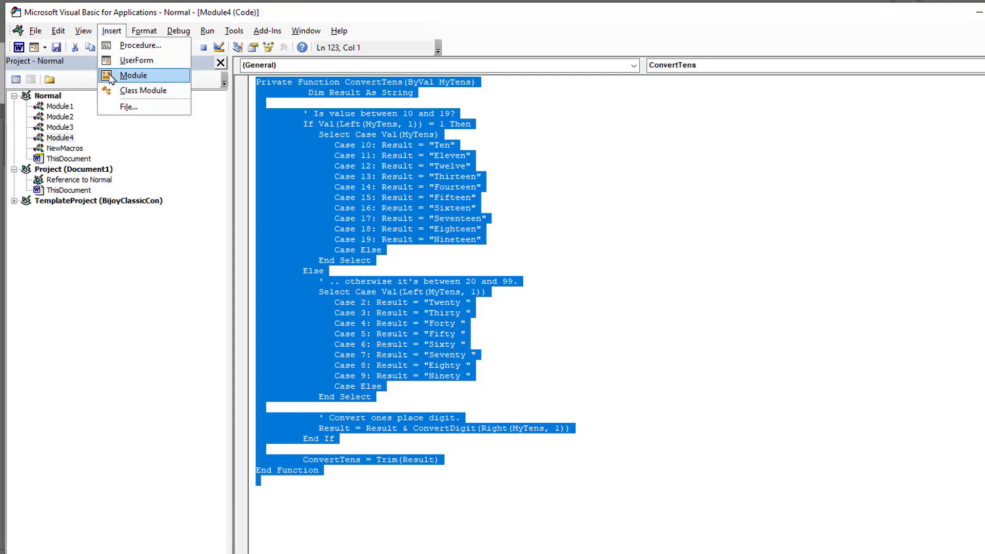
pyautogui.click(113, 75)
pyautogui.rightClick(270, 86)
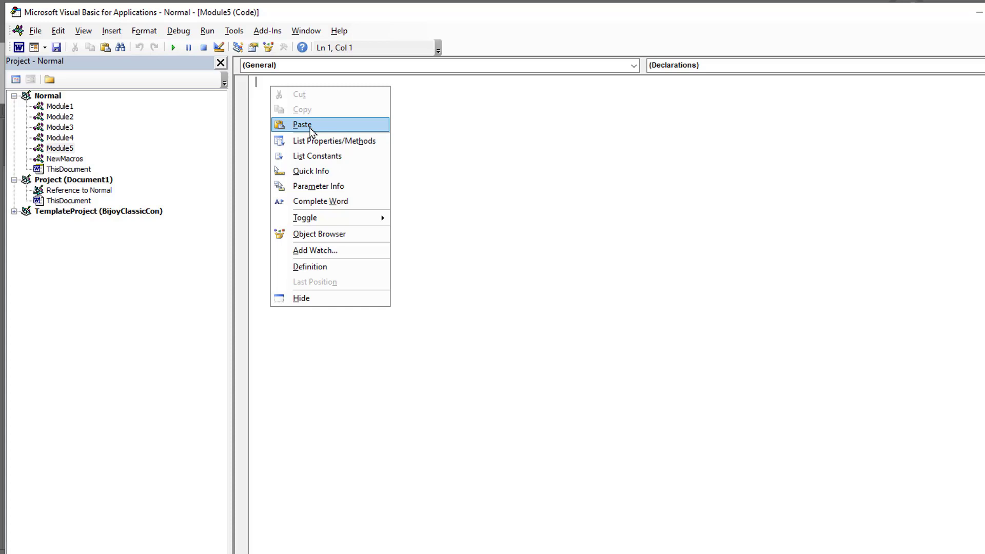
pyautogui.click(19, 50)
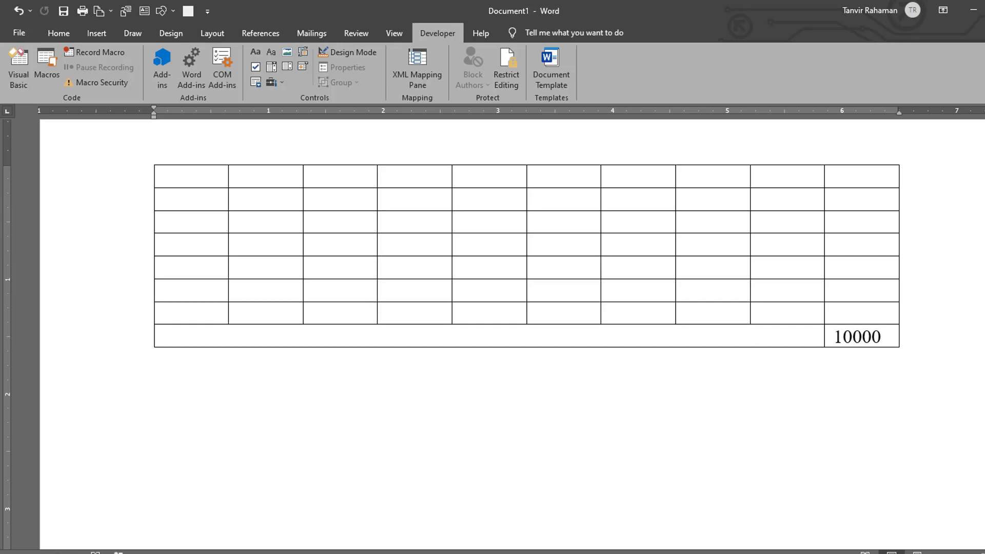
# - Close the table document, discarding its changes
pyautogui.hotkey('alt', 'F4')
pyautogui.click(617, 361)
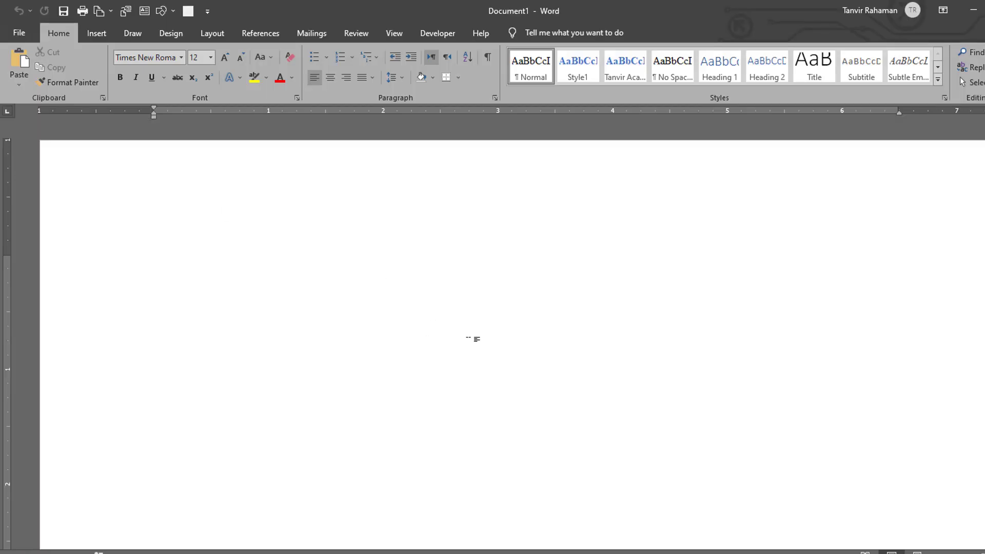
# - In Word Options' Quick Access Toolbar settings, list Macros and pick ConvertCurrencyToEnglish
pyautogui.click(19, 33)
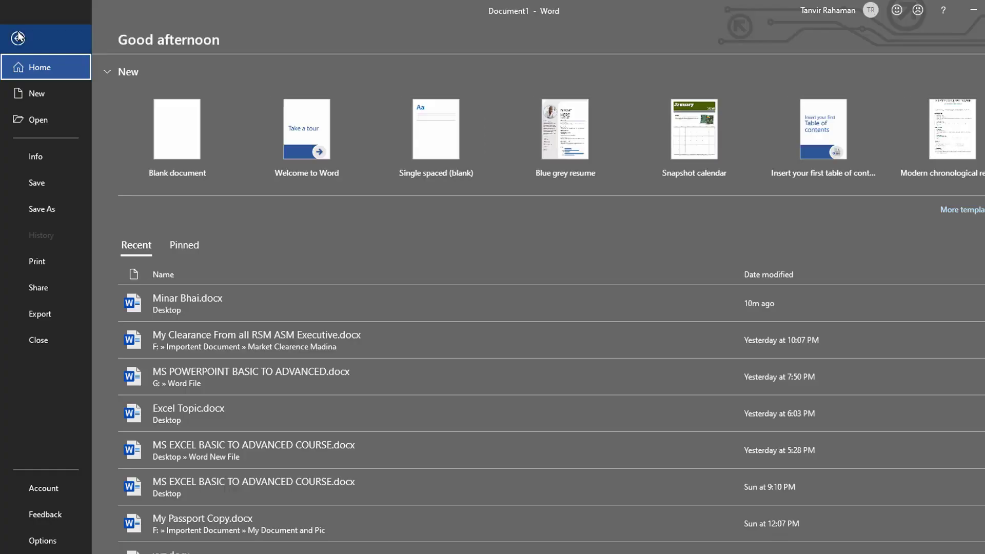
pyautogui.click(36, 540)
pyautogui.click(290, 218)
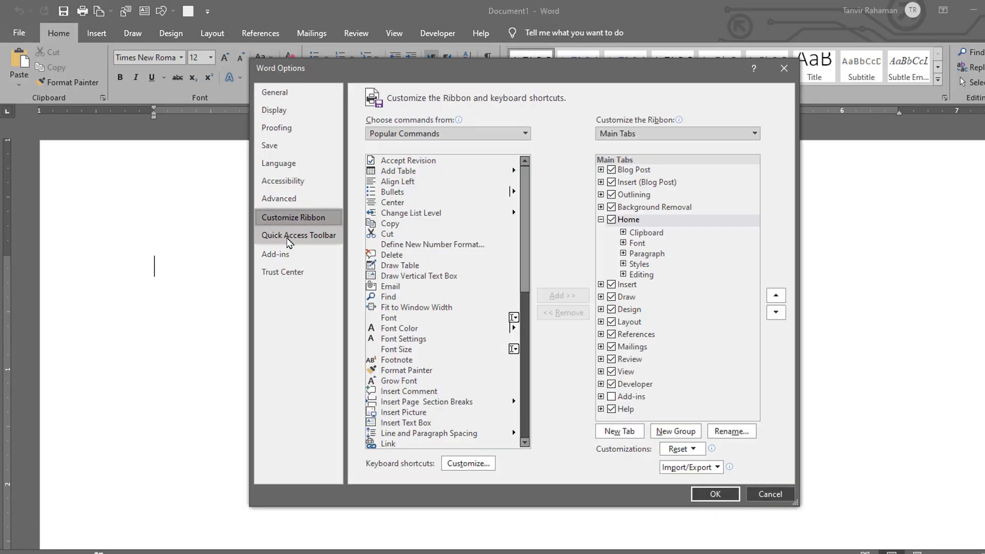
pyautogui.click(289, 238)
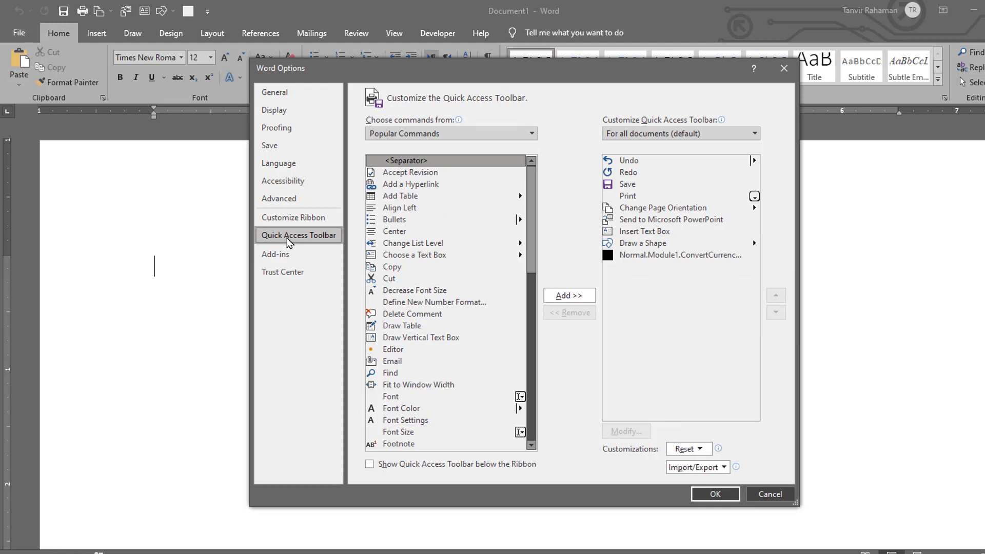
pyautogui.click(432, 136)
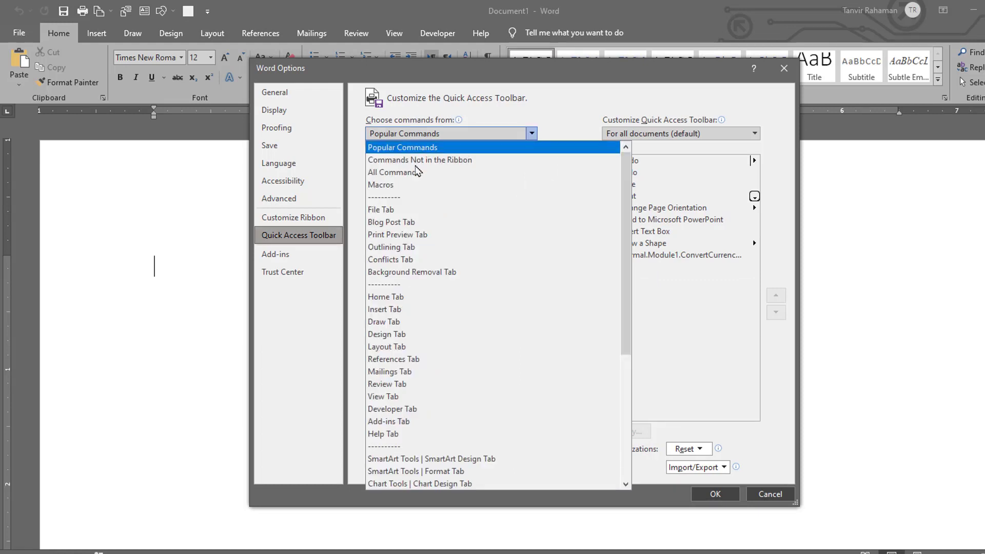
pyautogui.click(406, 185)
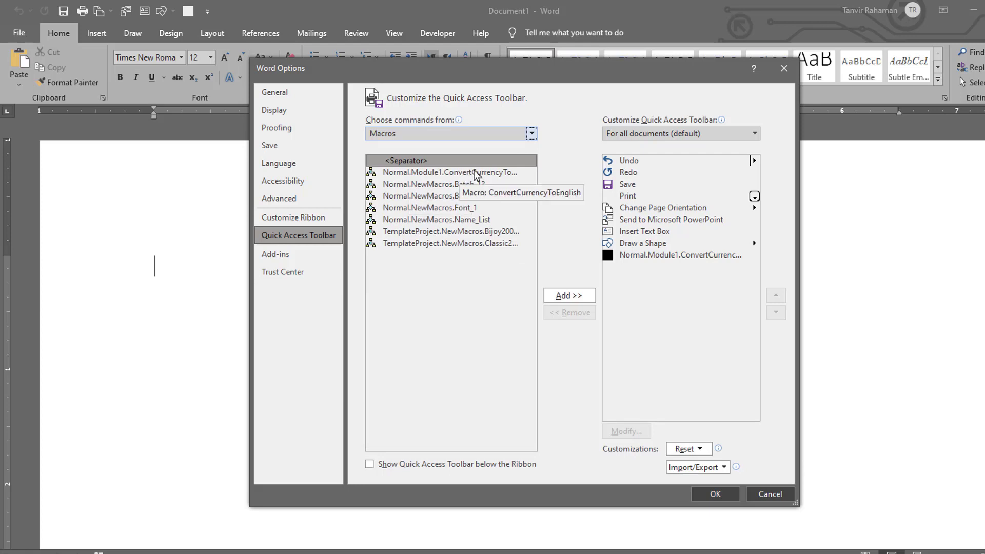
pyautogui.click(469, 174)
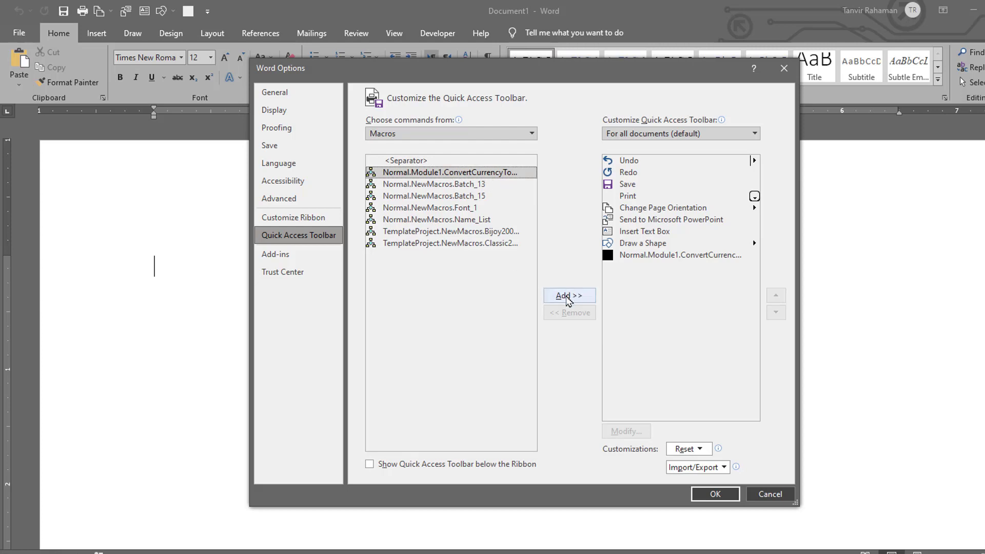
# - Give the toolbar's ConvertCurrencyToEnglish button an olive icon and apply the changes
pyautogui.click(667, 256)
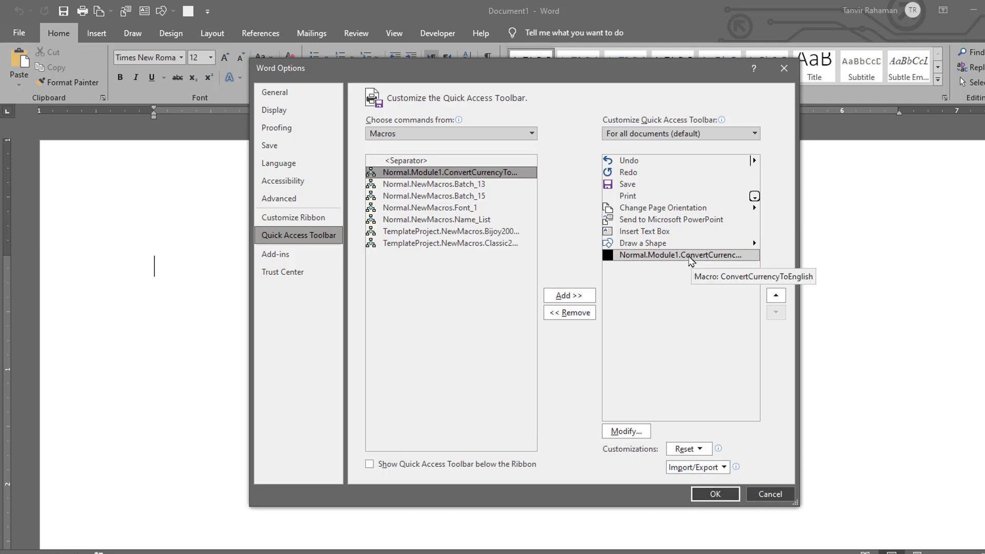
pyautogui.click(626, 431)
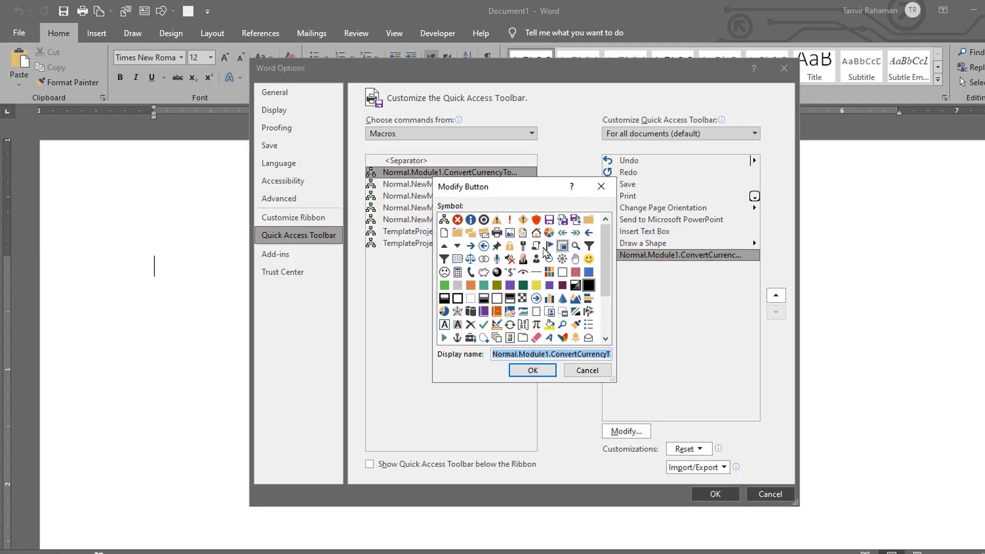
pyautogui.click(496, 285)
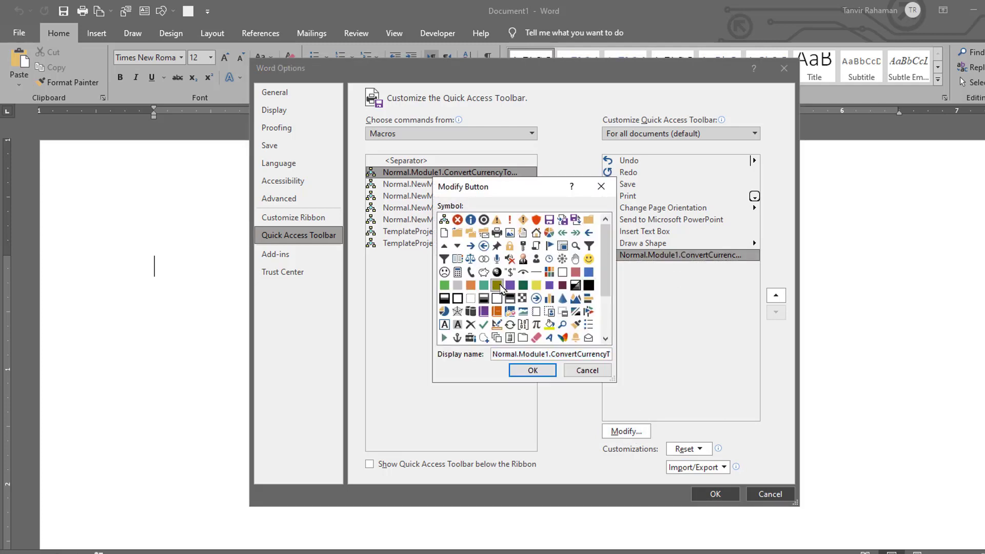
pyautogui.click(532, 370)
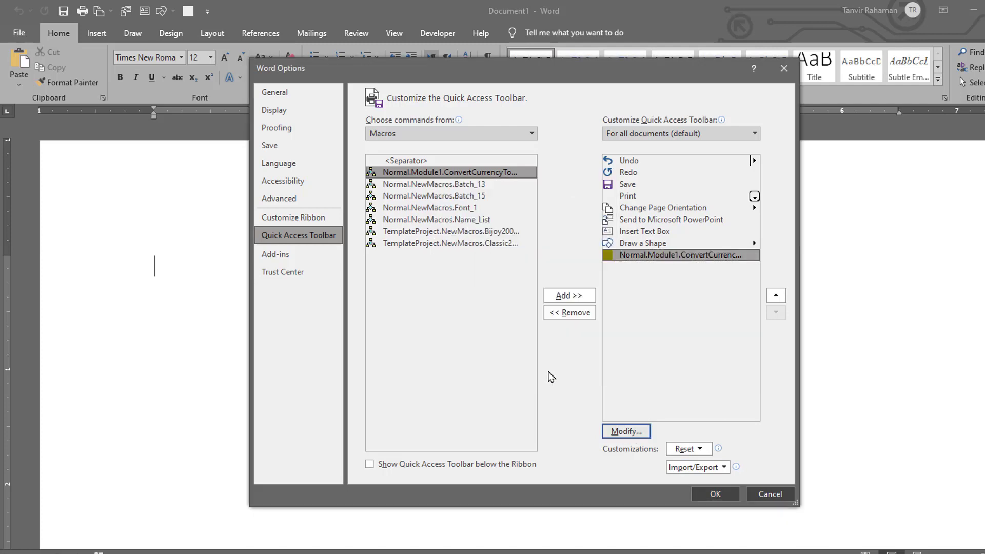
pyautogui.click(715, 493)
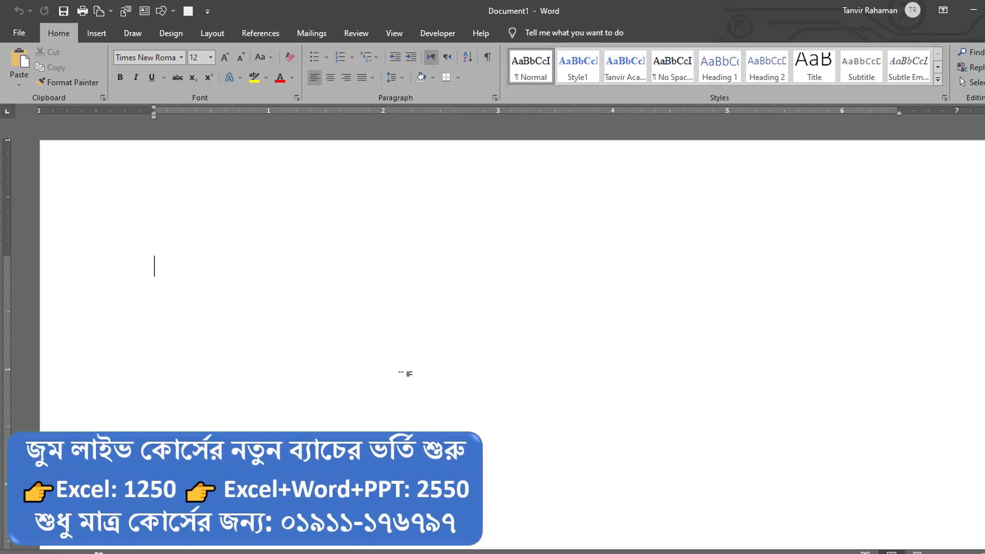
# - Type 65454465 and convert it to Taka words with the toolbar macro button
pyautogui.write('=')
pyautogui.press('BackSpace')
pyautogui.write('65454465')
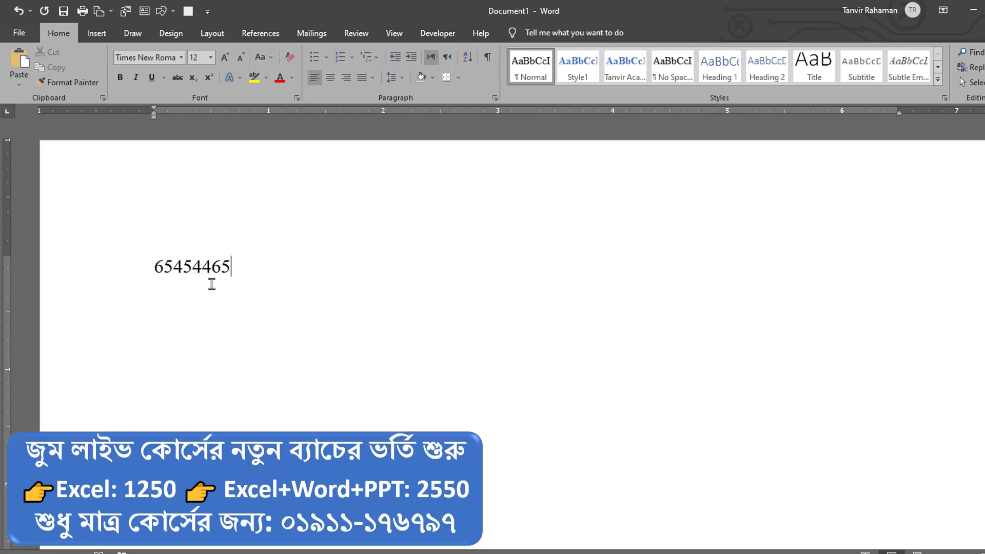
pyautogui.tripleClick(204, 270)
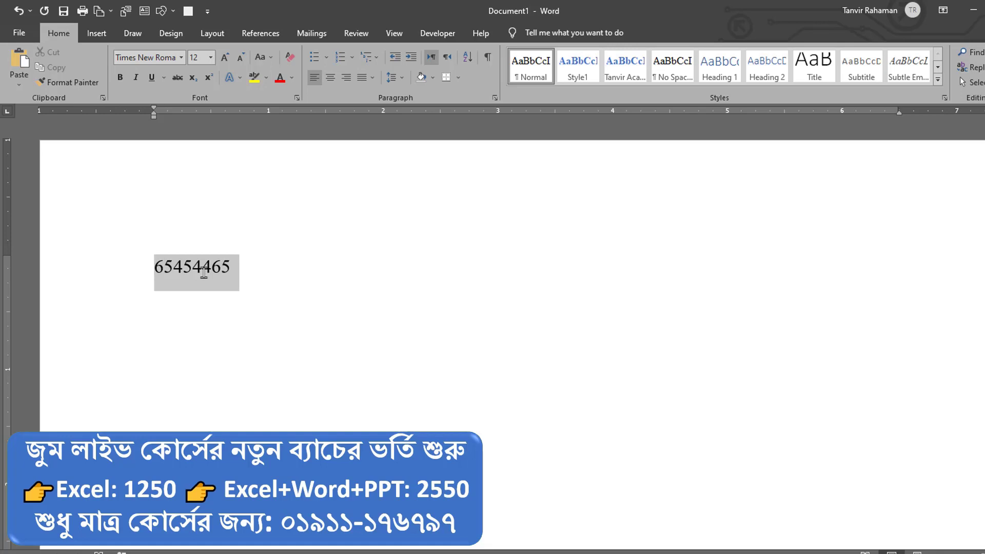
pyautogui.click(187, 14)
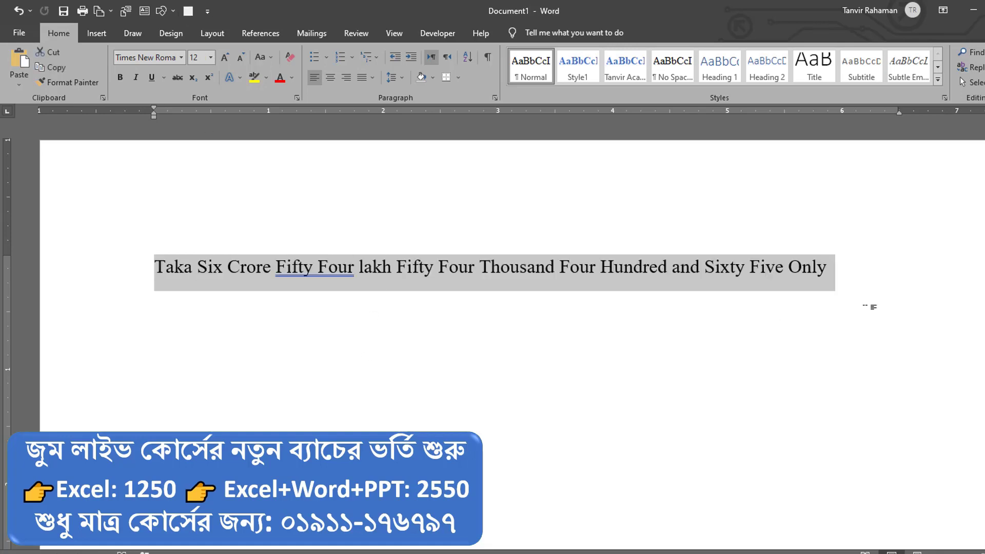
# - Replace the result with 9846548 and convert it to Taka words
pyautogui.press('Delete')
pyautogui.write('98')
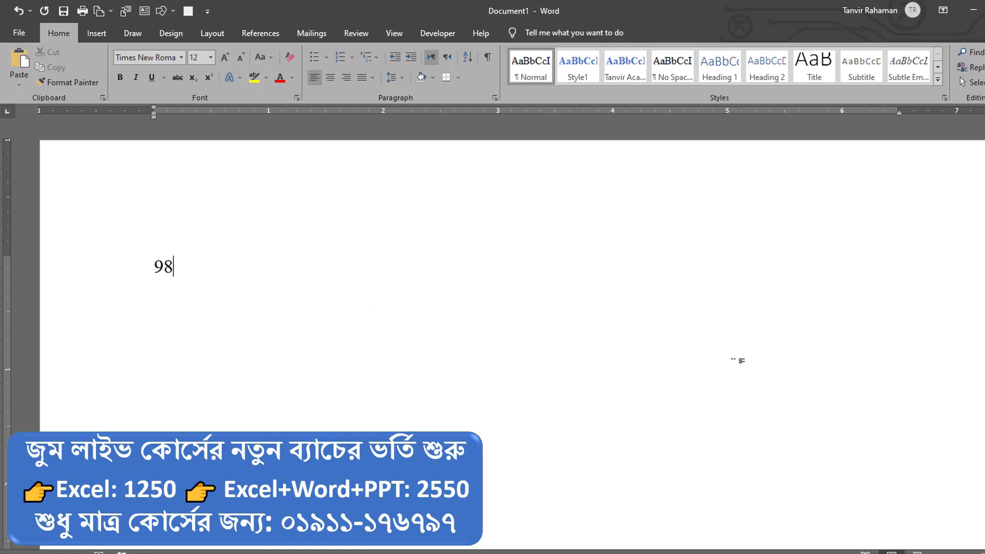
pyautogui.write('46548')
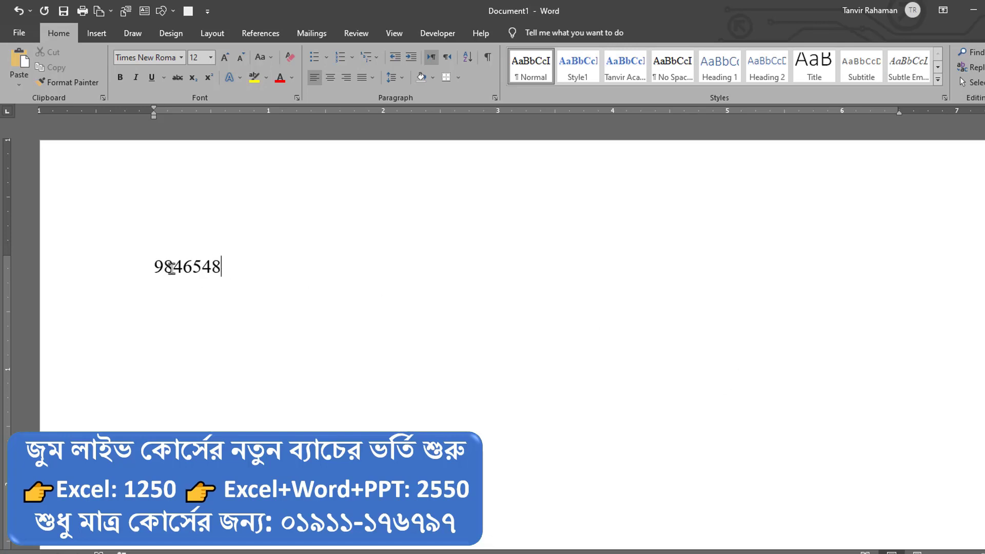
pyautogui.doubleClick(171, 268)
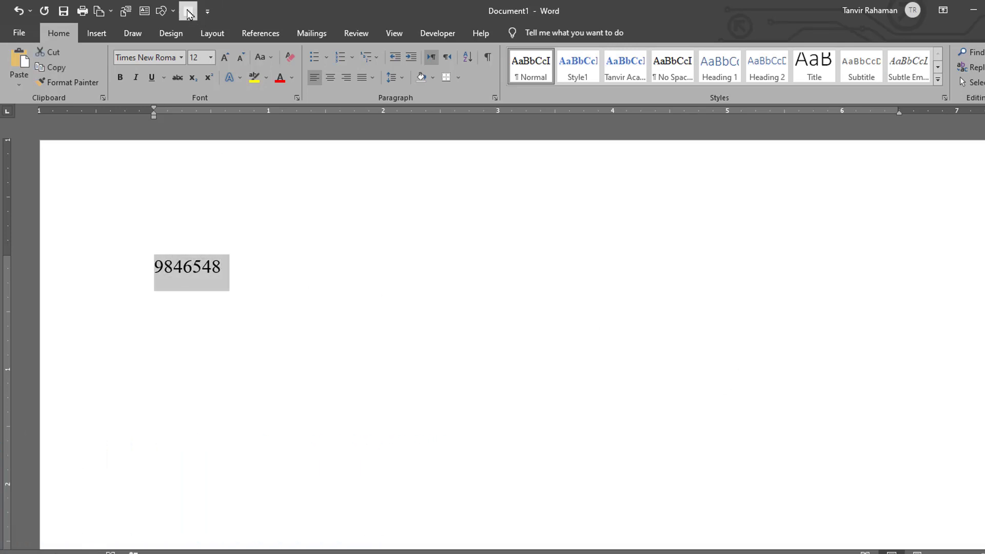
pyautogui.click(188, 13)
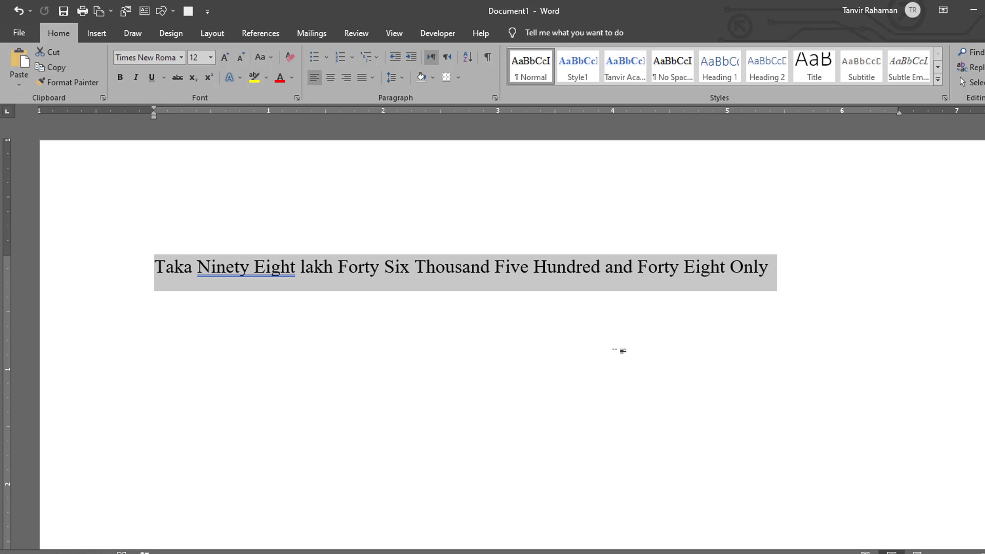